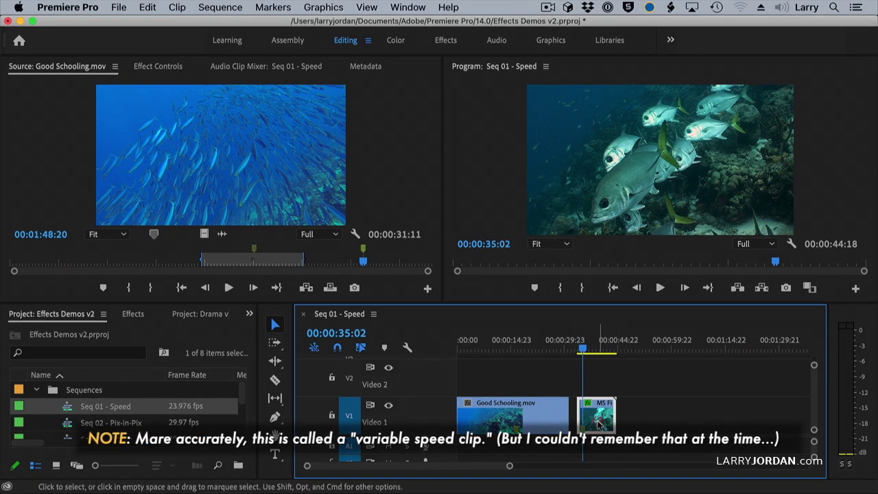
- Collapse Motion and Opacity in Effect Controls and expand Time Remapping to show Speed at 100.00%
{"action": "left_click", "coordinate": [141, 66]}
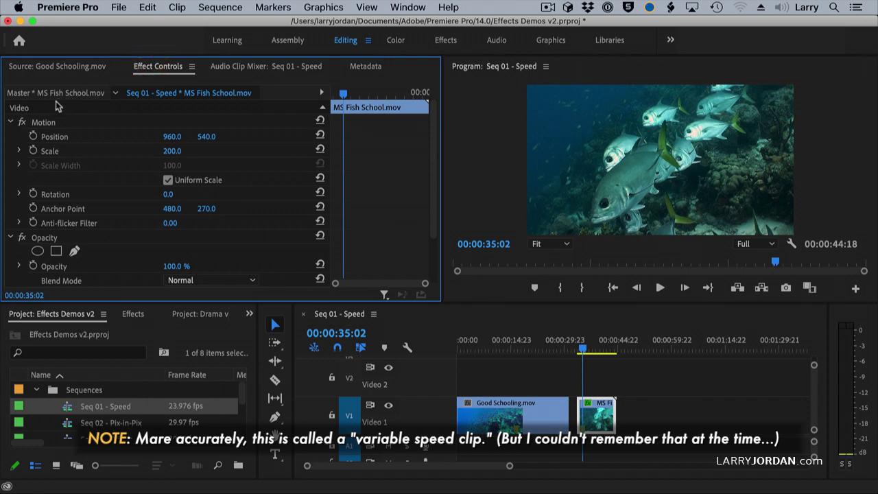
{"action": "left_click", "coordinate": [10, 124]}
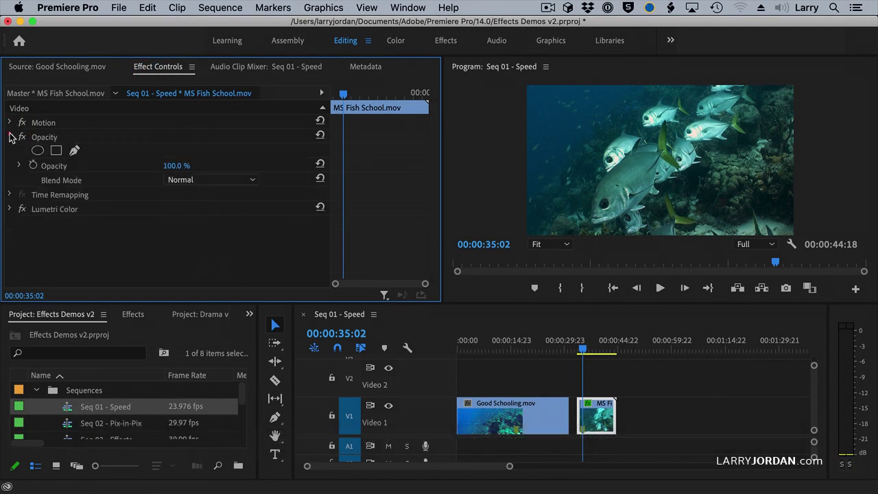
{"action": "left_click", "coordinate": [9, 135]}
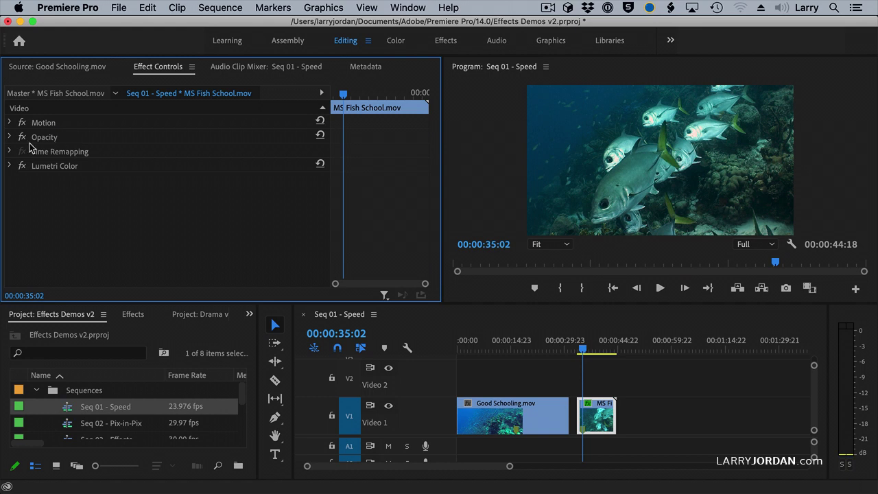
{"action": "left_click", "coordinate": [10, 152]}
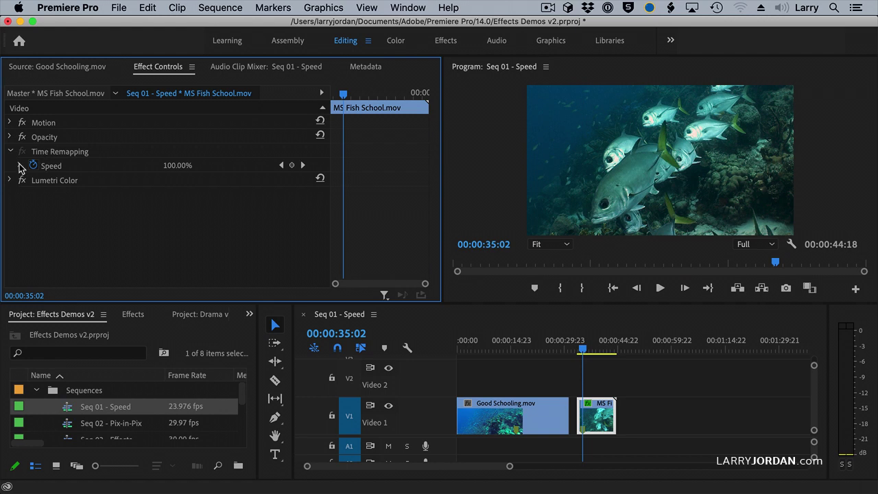
- Expand Speed to show the velocity graph and add a speed keyframe at 00:00:35:02
{"action": "left_click", "coordinate": [19, 165]}
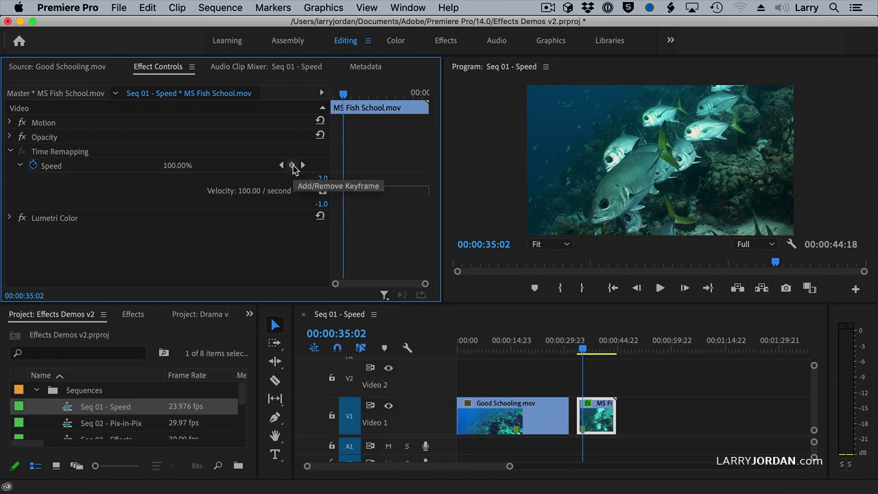
{"action": "left_click", "coordinate": [291, 165]}
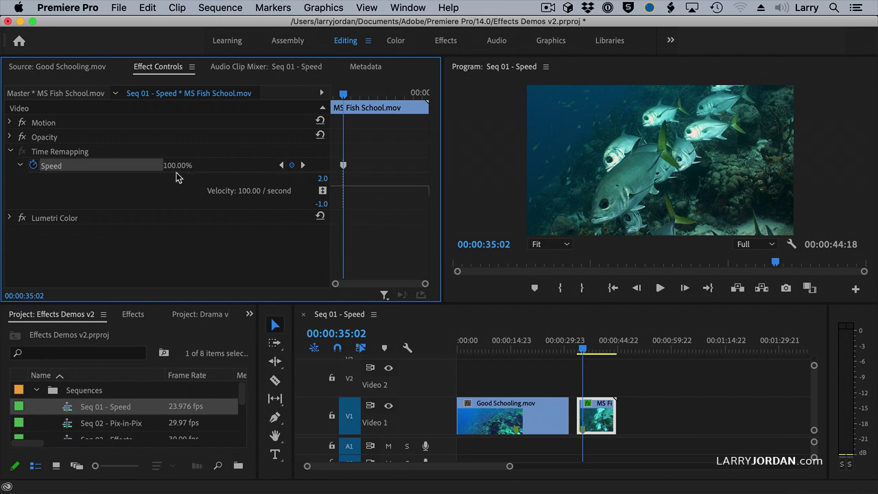
- Drag the speed line after the keyframe down to 25% and play the stretched clip from before its start
{"action": "left_click", "coordinate": [353, 188]}
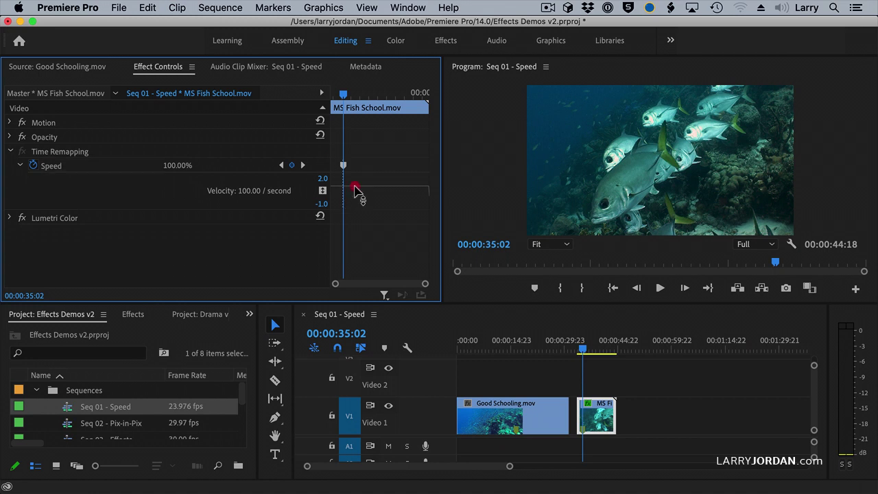
{"action": "left_click_drag", "start_coordinate": [355, 190], "coordinate": [352, 241]}
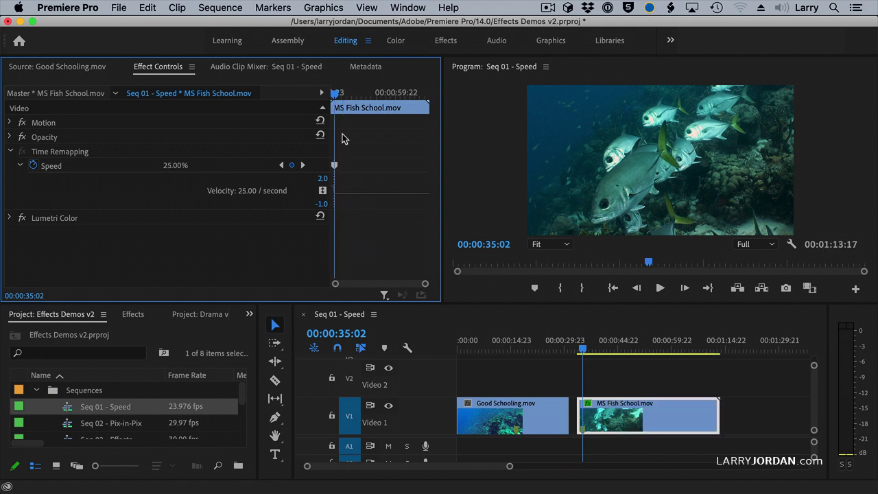
{"action": "left_click", "coordinate": [574, 350]}
{"action": "key", "text": "space"}
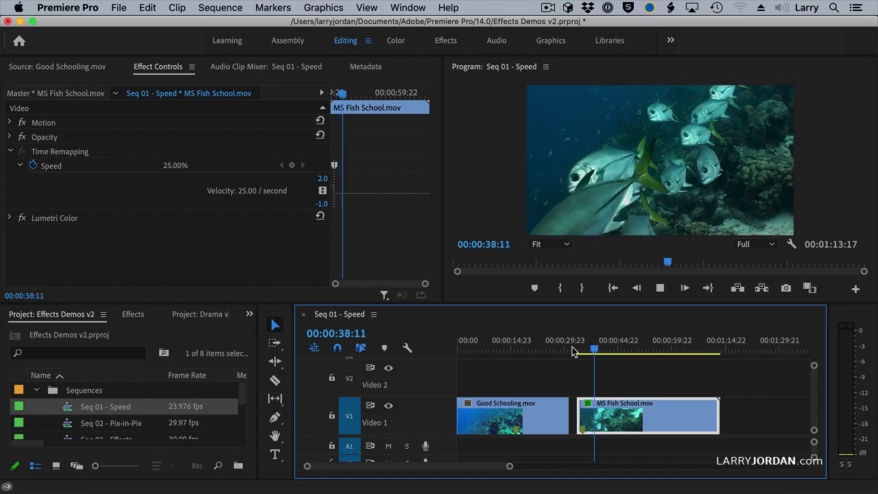
- Stop playback and add a second speed keyframe at 00:00:46:09
{"action": "key", "text": "space"}
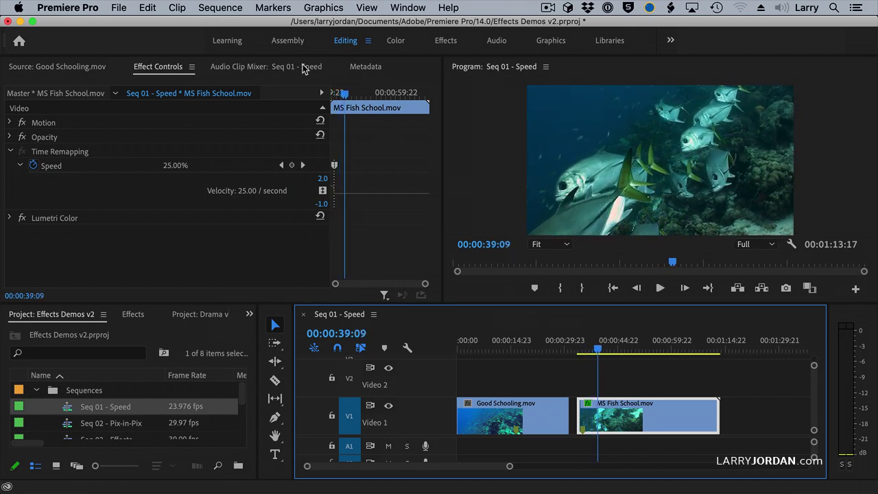
{"action": "left_click_drag", "start_coordinate": [348, 100], "coordinate": [354, 103]}
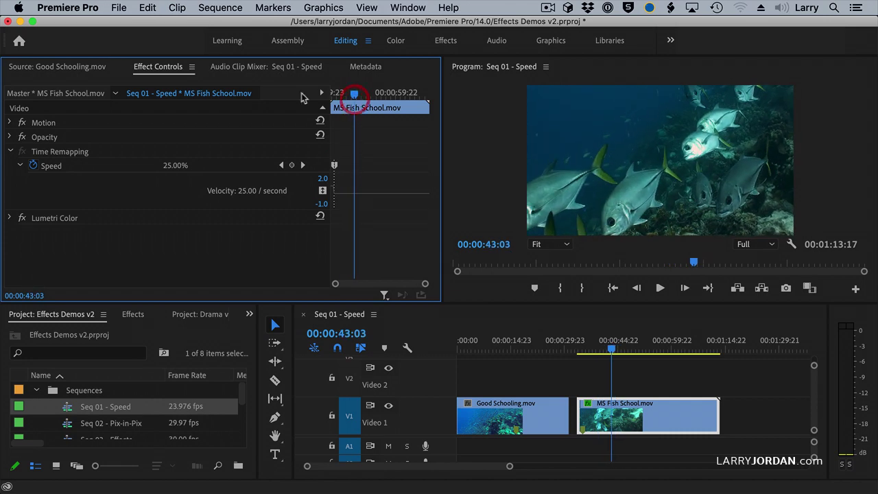
{"action": "left_click", "coordinate": [603, 351]}
{"action": "left_click_drag", "start_coordinate": [604, 351], "coordinate": [622, 351]}
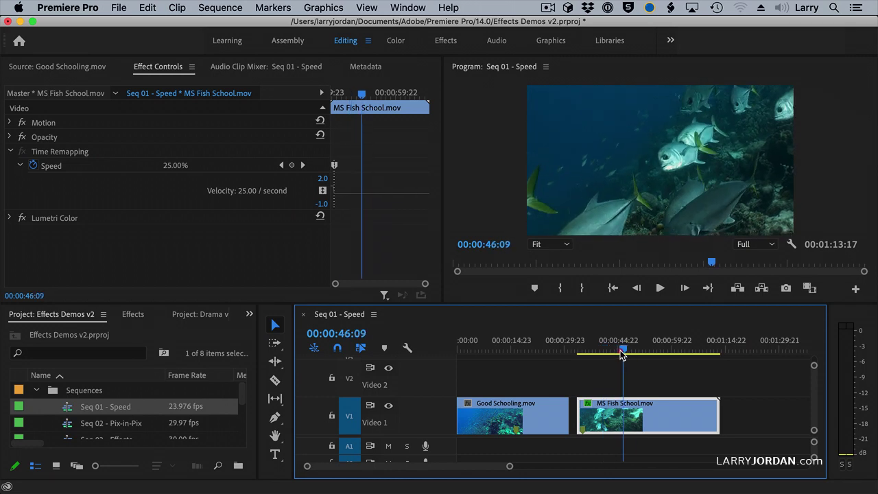
{"action": "left_click", "coordinate": [292, 168]}
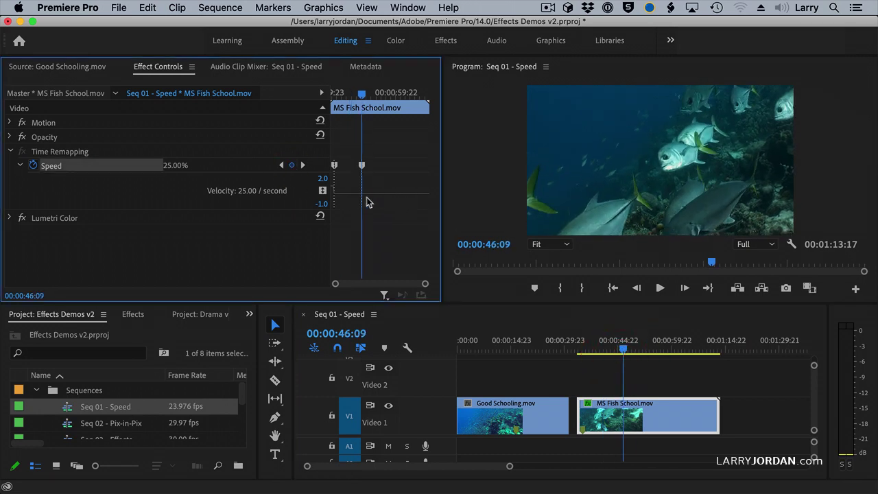
- Raise the speed after the second keyframe to 149% and play the clip from its start
{"action": "left_click_drag", "start_coordinate": [372, 195], "coordinate": [369, 181]}
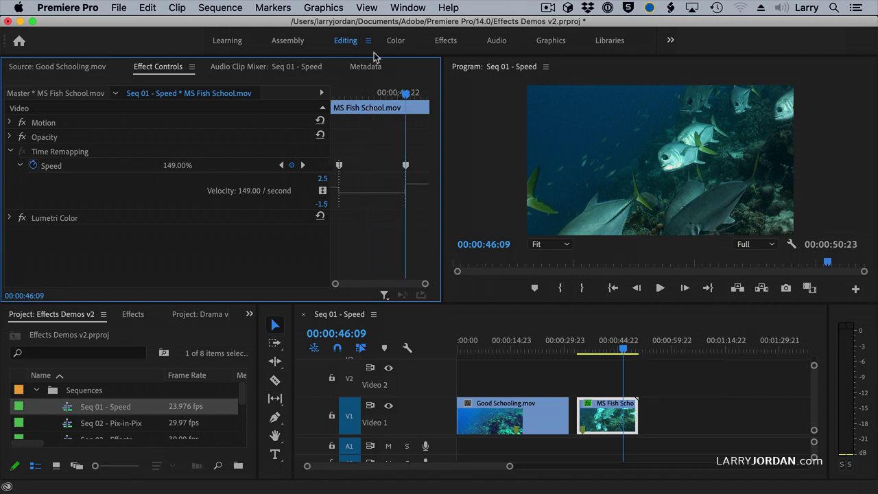
{"action": "left_click_drag", "start_coordinate": [345, 94], "coordinate": [332, 93]}
{"action": "key", "text": "space"}
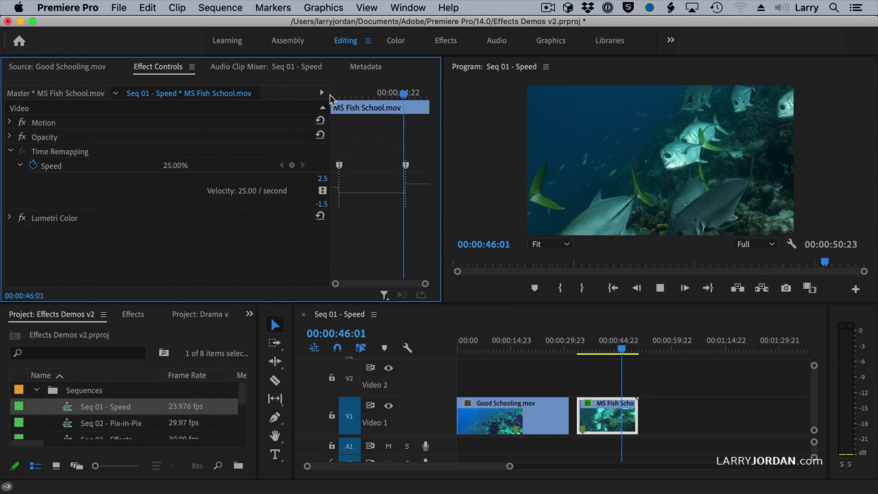
- Stop playback and delete the stray speed keyframes at 00:00:47:21 and 00:00:46:09
{"action": "key", "text": "space"}
{"action": "left_click", "coordinate": [292, 165]}
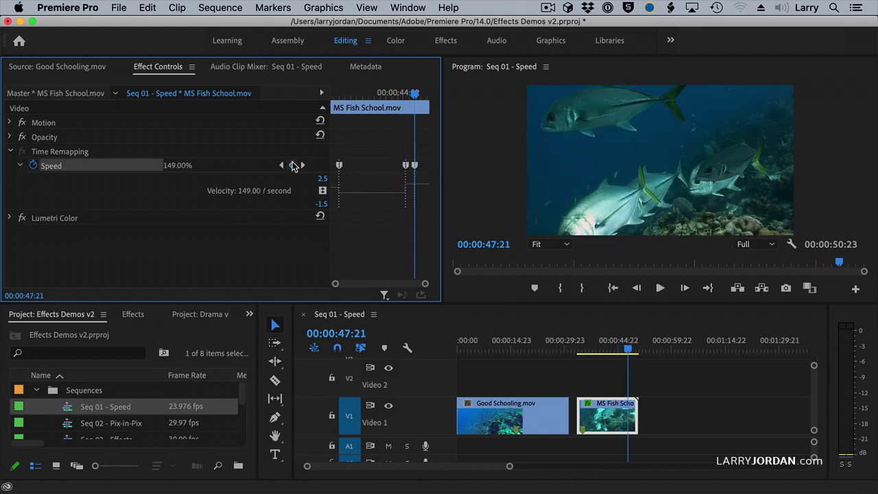
{"action": "left_click", "coordinate": [292, 165]}
{"action": "left_click", "coordinate": [281, 165]}
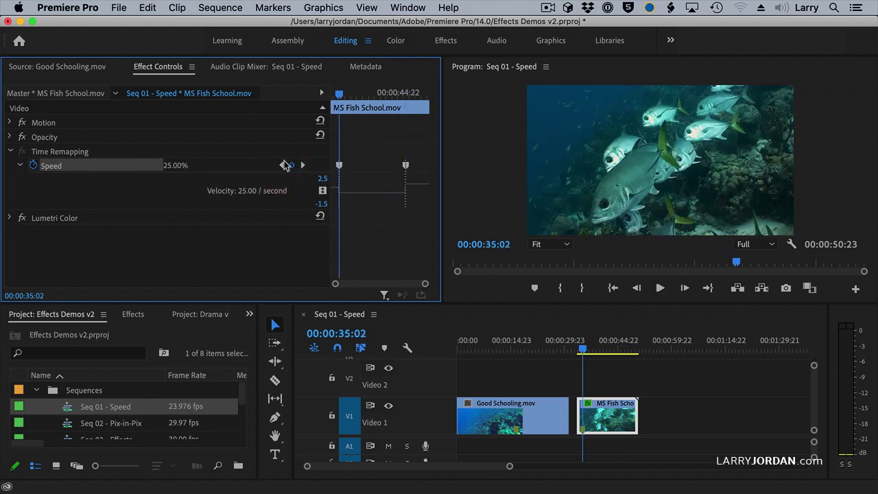
{"action": "left_click", "coordinate": [303, 166]}
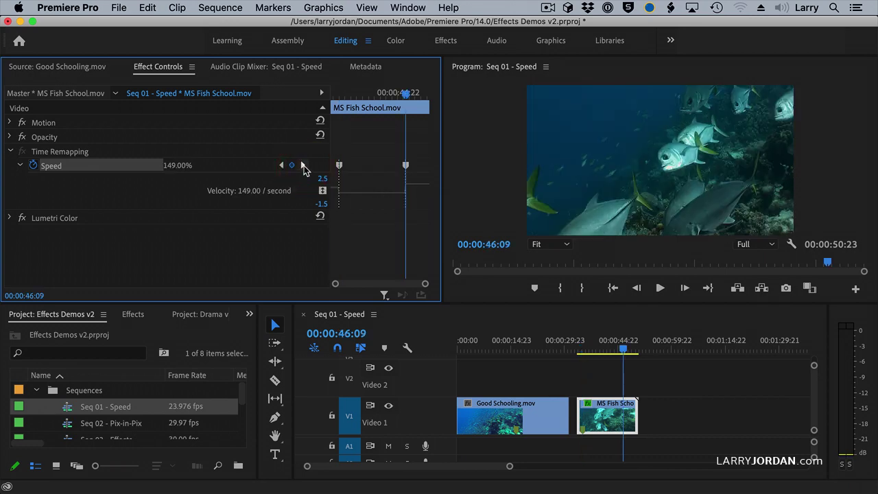
{"action": "left_click", "coordinate": [291, 166]}
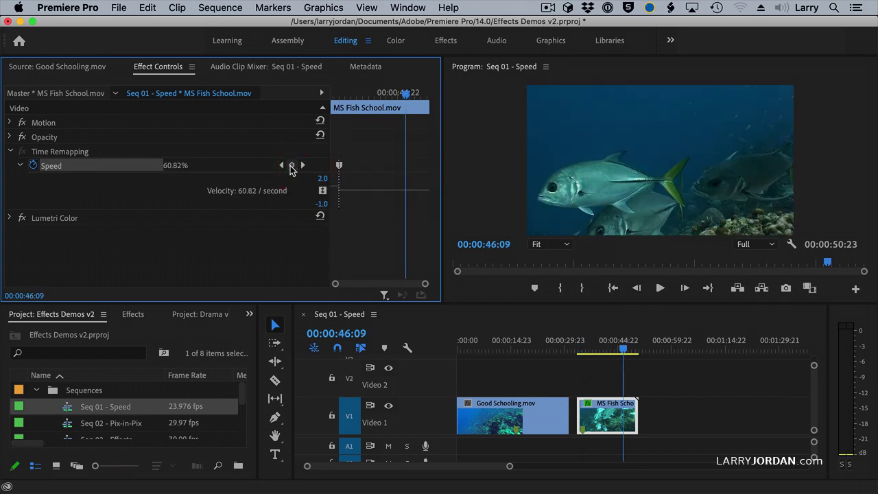
- Turn off Speed keyframing and confirm deleting all existing speed keyframes
{"action": "left_click", "coordinate": [281, 166]}
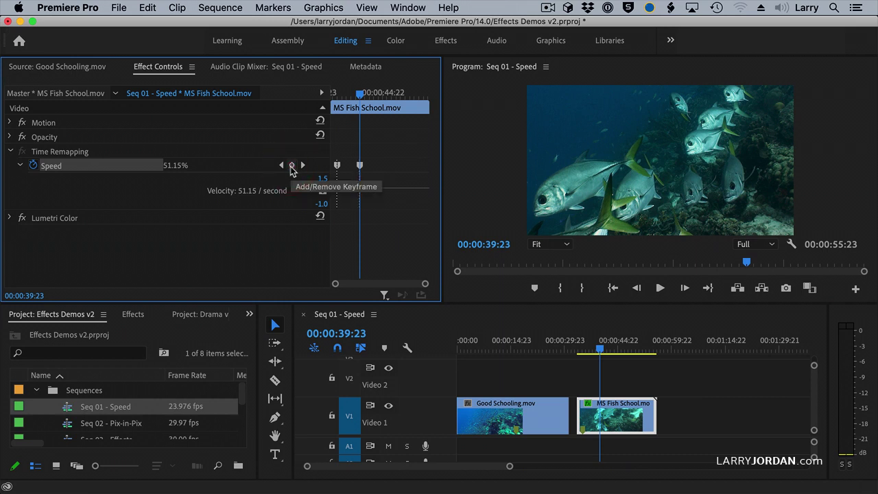
{"action": "left_click", "coordinate": [33, 166]}
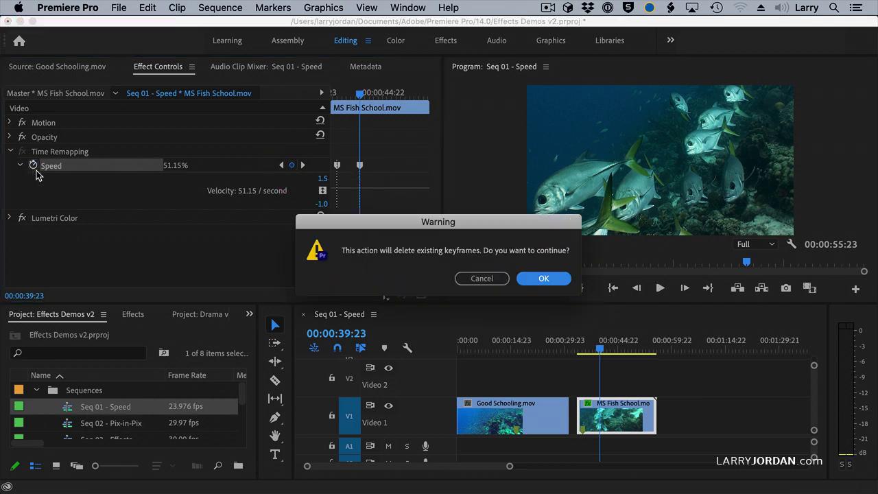
{"action": "left_click", "coordinate": [552, 283]}
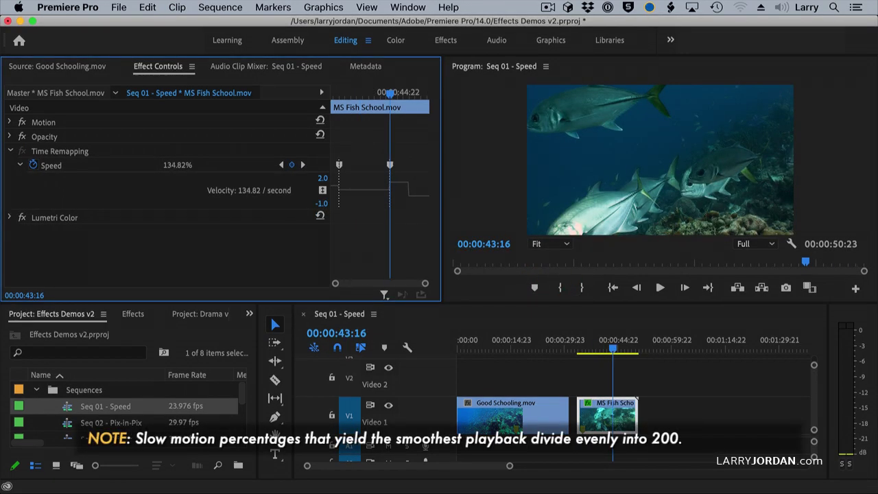
- Scrub the final section's Speed value up to 150.82%, ending the sequence at 00:00:46:15
{"action": "left_click_drag", "start_coordinate": [178, 165], "coordinate": [182, 166]}
{"action": "left_click_drag", "start_coordinate": [185, 165], "coordinate": [186, 165]}
{"action": "left_click_drag", "start_coordinate": [178, 165], "coordinate": [178, 165]}
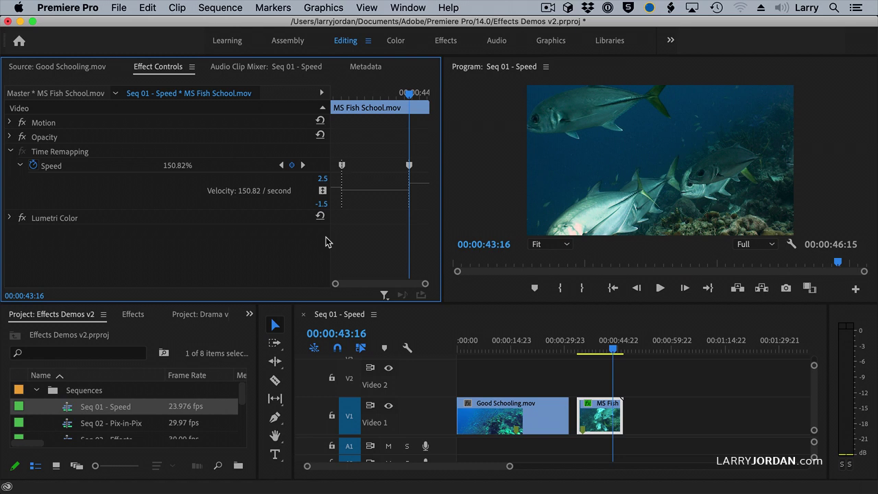
- Park the playhead at 00:00:37:22 and slow the middle section to 20.82%
{"action": "left_click", "coordinate": [366, 94]}
{"action": "left_click_drag", "start_coordinate": [366, 95], "coordinate": [363, 95]}
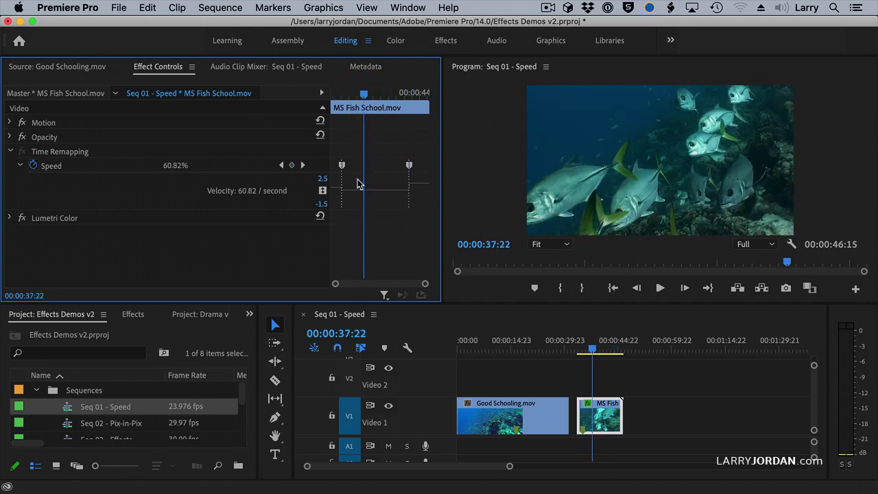
{"action": "left_click_drag", "start_coordinate": [368, 190], "coordinate": [366, 219]}
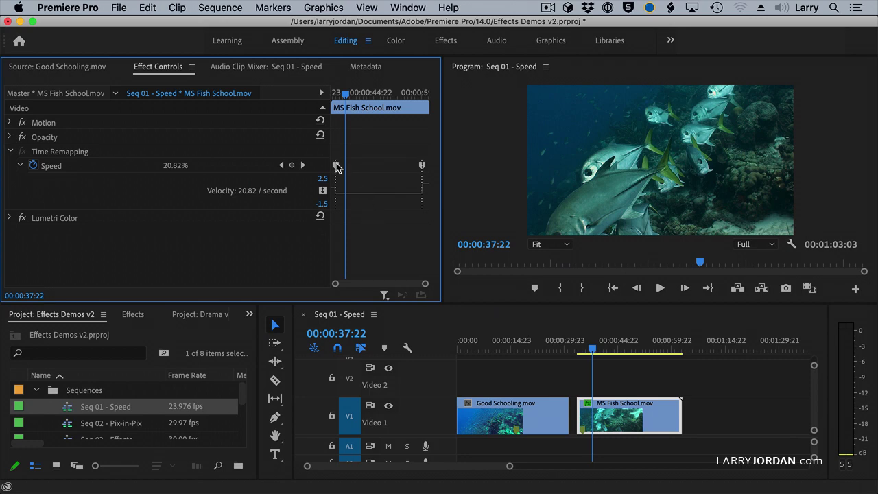
- Split both speed keyframes into gradual ramps and play the clip from its start
{"action": "left_click_drag", "start_coordinate": [336, 166], "coordinate": [345, 172]}
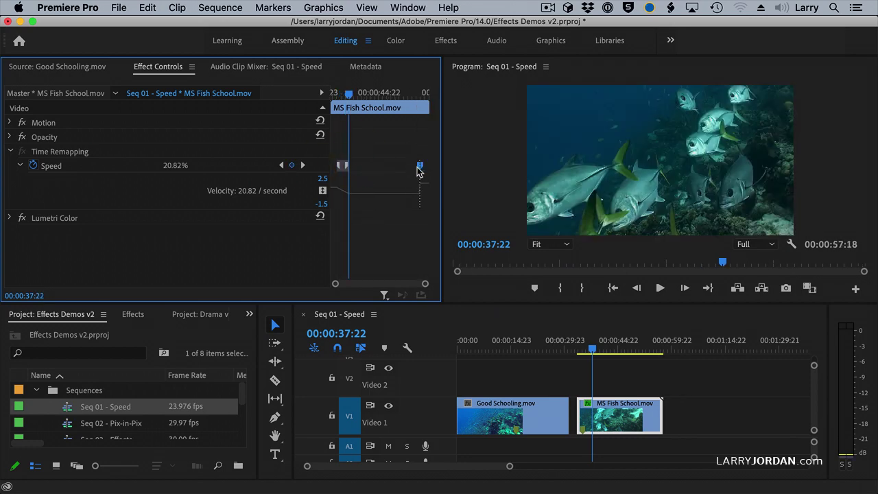
{"action": "left_click_drag", "start_coordinate": [418, 171], "coordinate": [400, 169]}
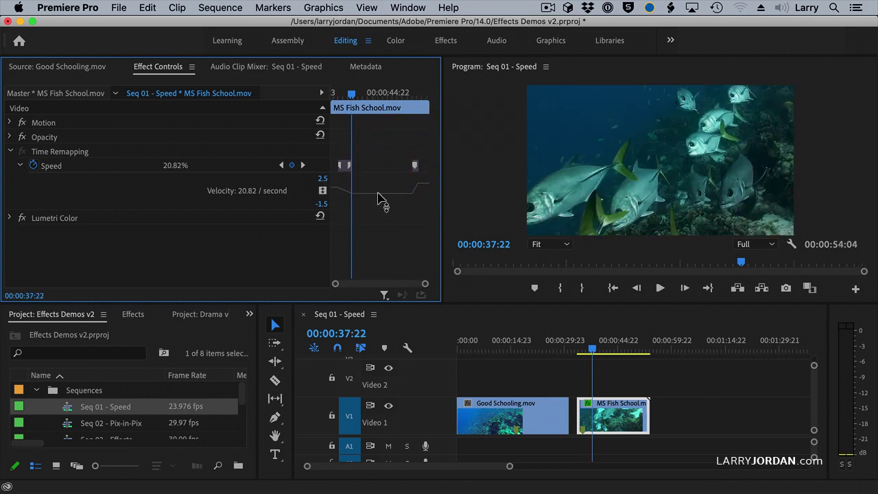
{"action": "left_click_drag", "start_coordinate": [351, 94], "coordinate": [320, 96]}
{"action": "key", "text": "space"}
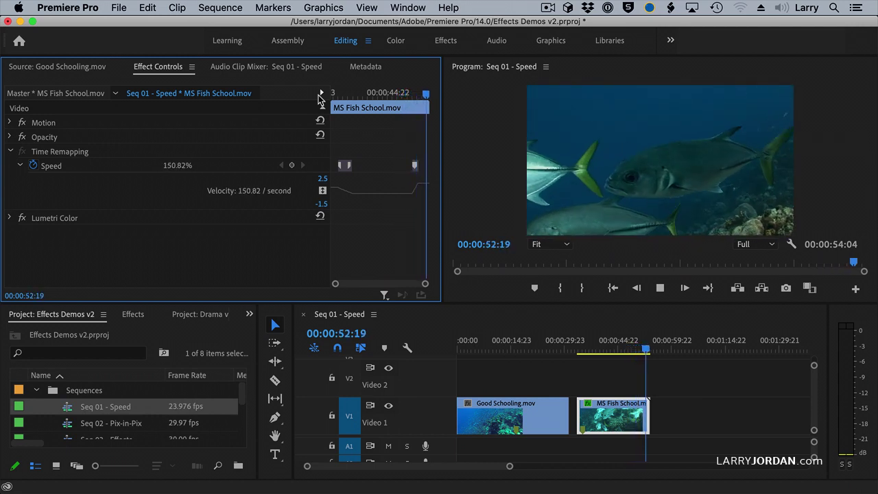
- Stop playback at 00:00:53:08 in the 150.82% final section
{"action": "key", "text": "space"}
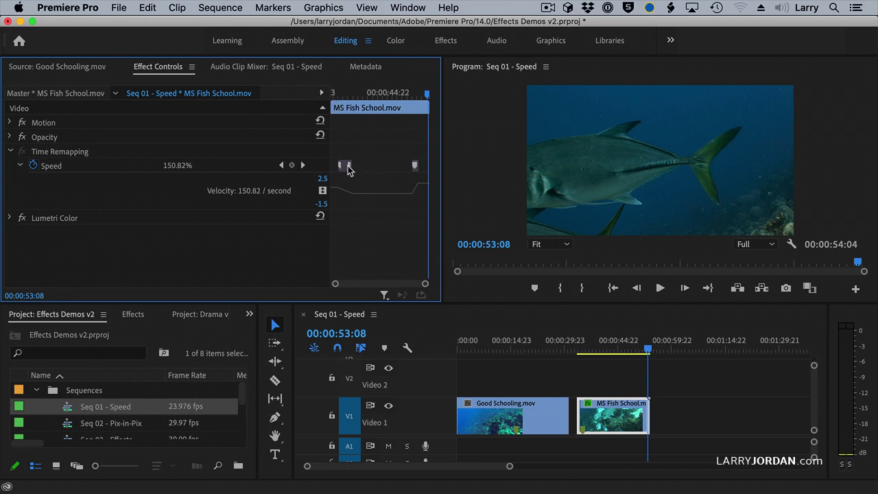